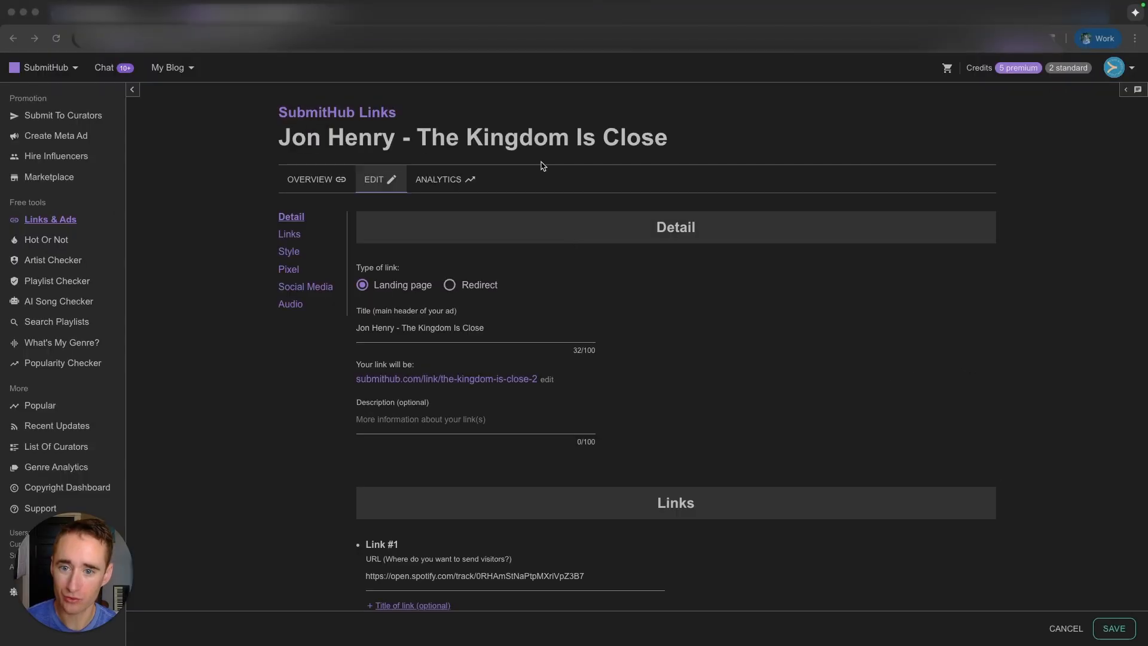
Step: Set the song link's Pixel section to include a Meta pixel
scroll(650, 209, "down", 1)
scroll(650, 209, "up", 1)
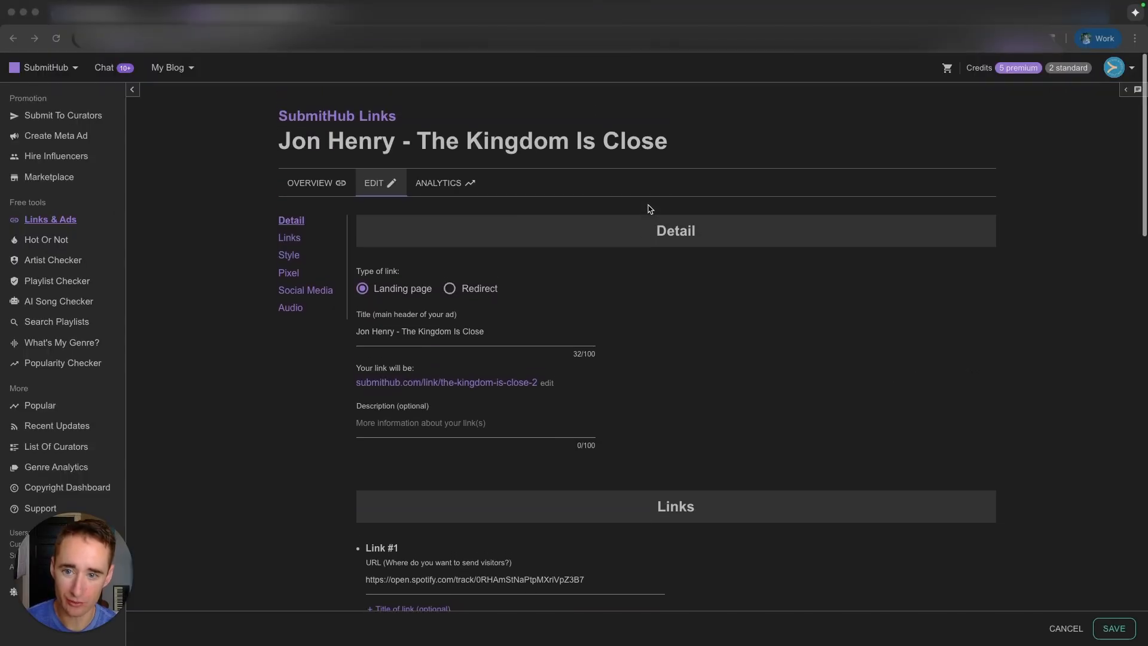
scroll(644, 197, "down", 7)
scroll(359, 293, "down", 10)
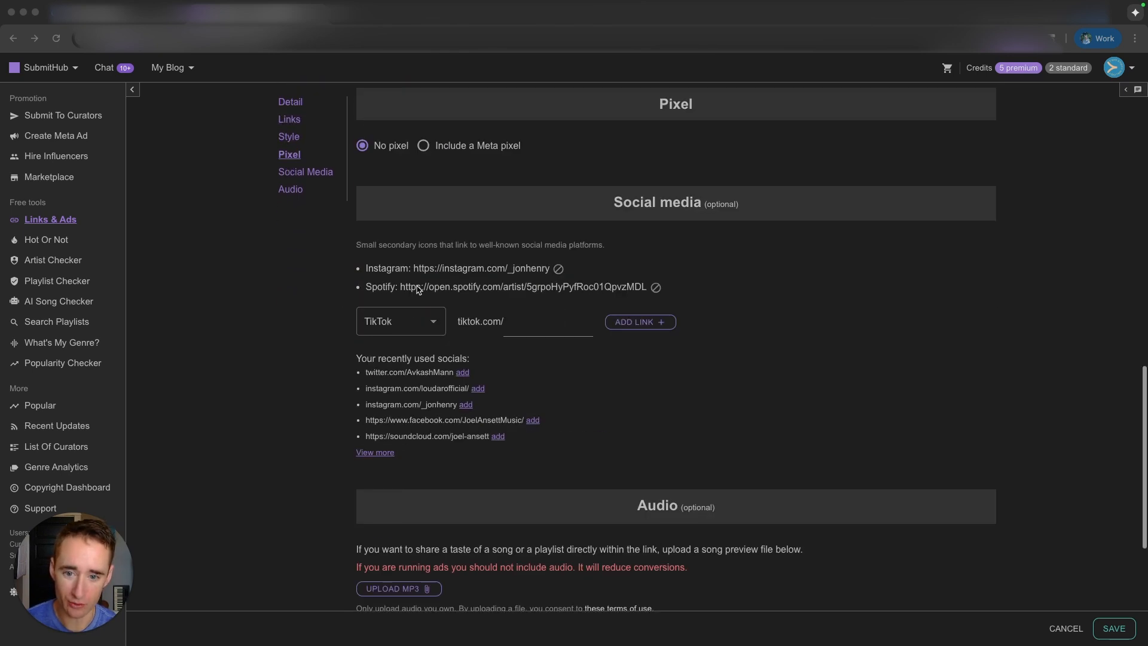
scroll(419, 289, "down", 5)
scroll(422, 286, "up", 20)
scroll(412, 257, "down", 14)
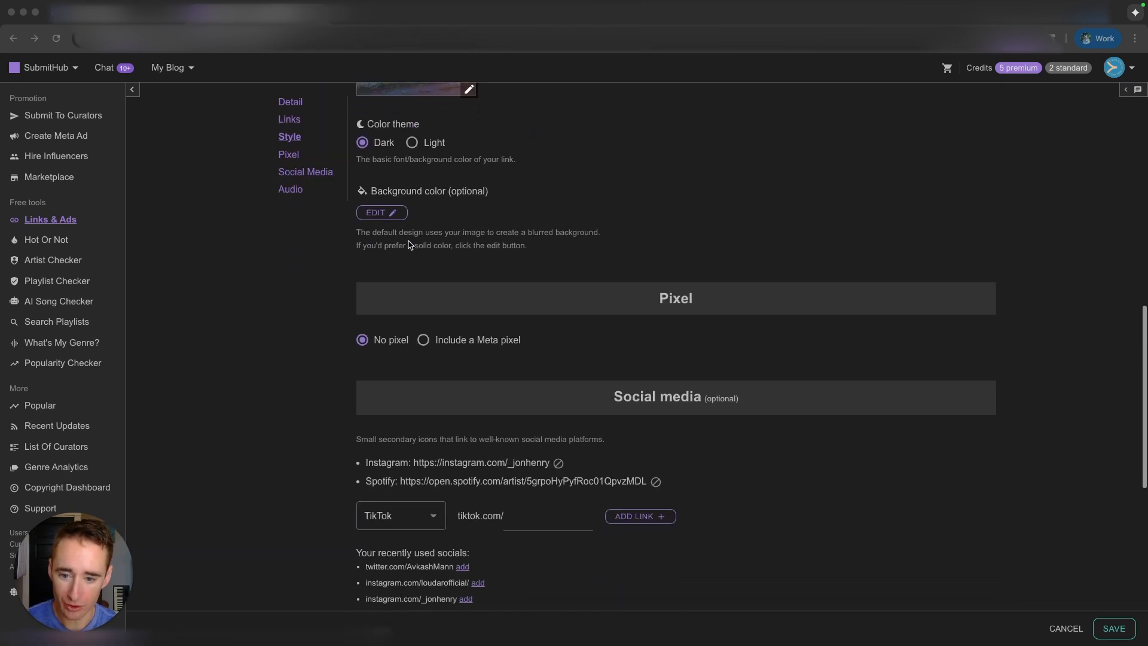
left_click(288, 157)
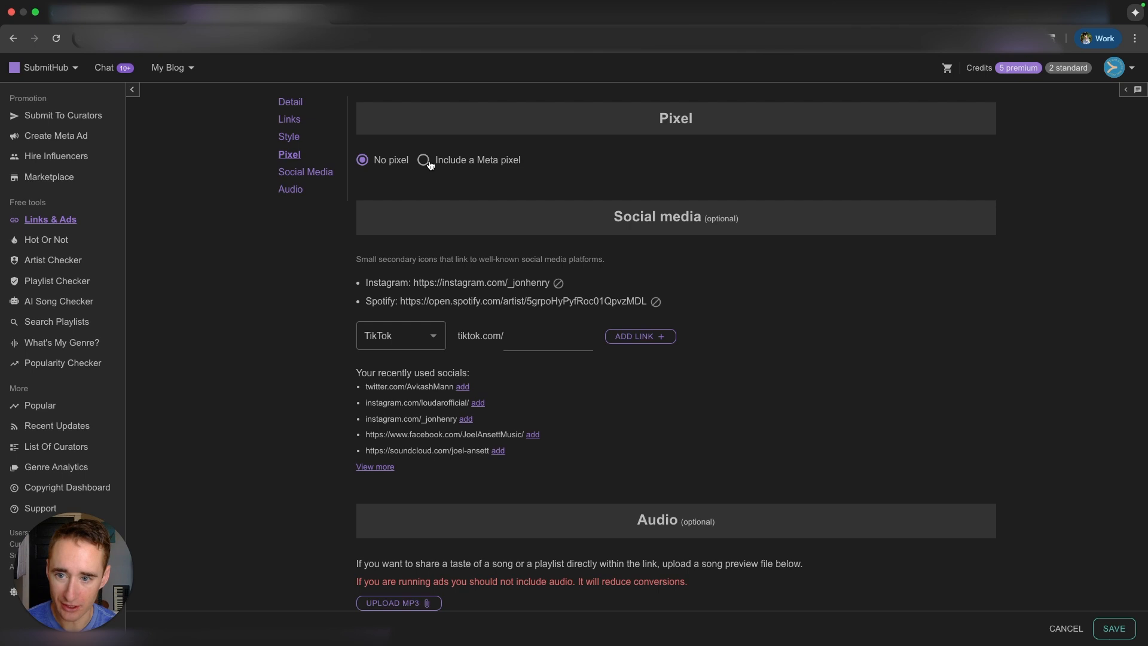
left_click(423, 162)
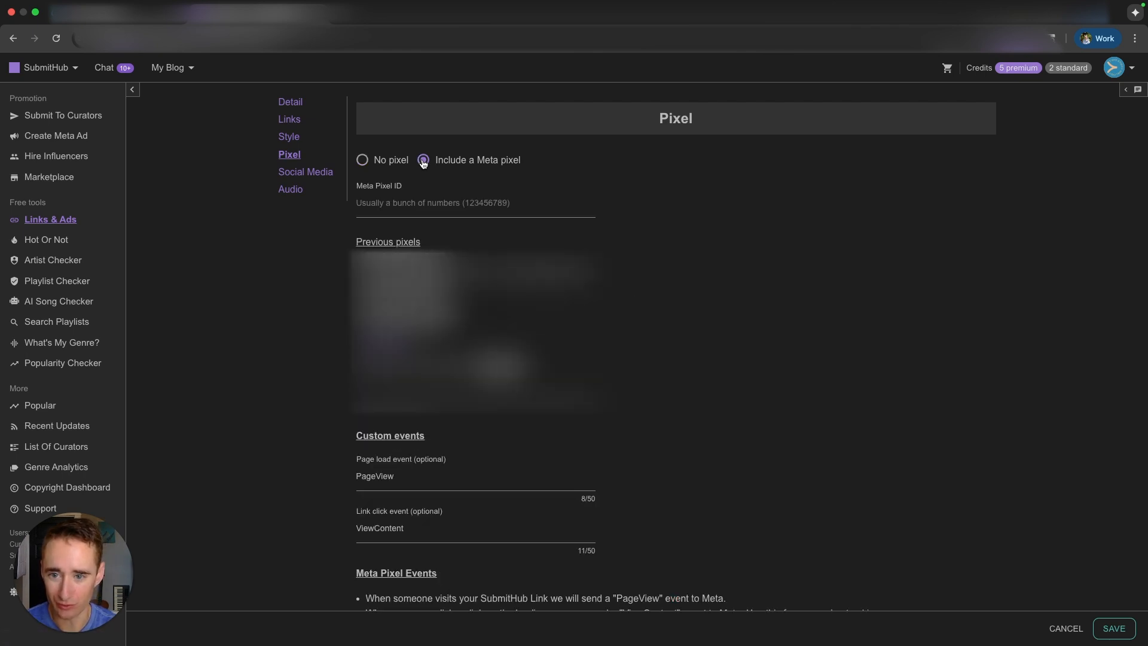
Step: Examine the Meta pixel setup, including previous pixels, the Meta Pixel ID, the Conversions API Token and the custom events
left_click(387, 349)
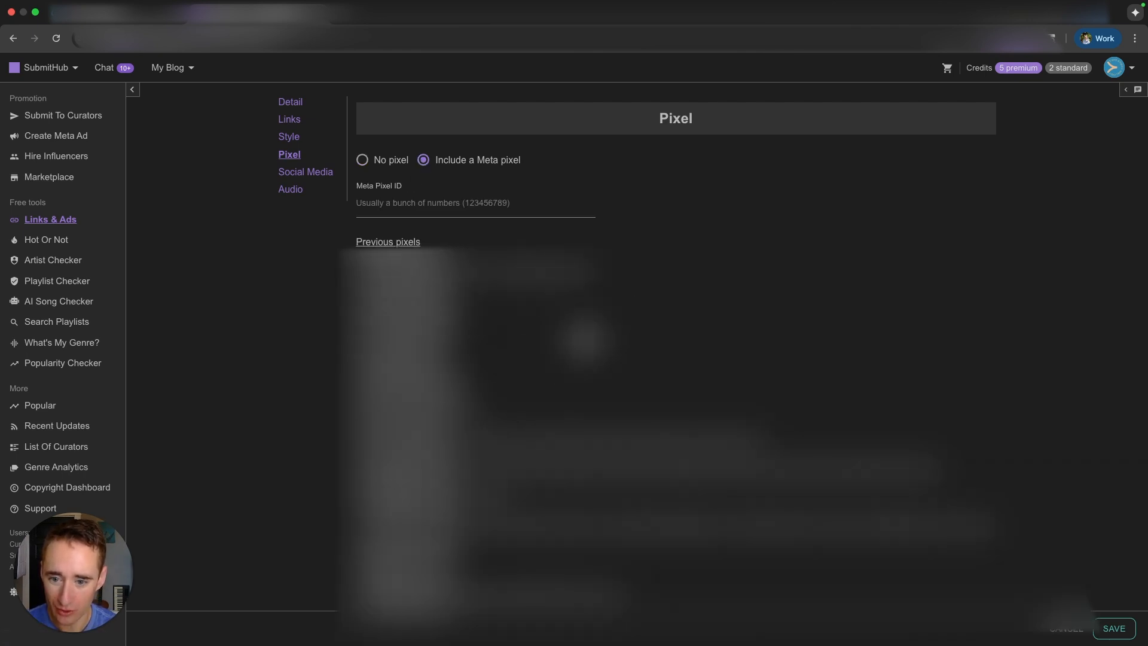
scroll(510, 388, "down", 6)
scroll(676, 359, "up", 8)
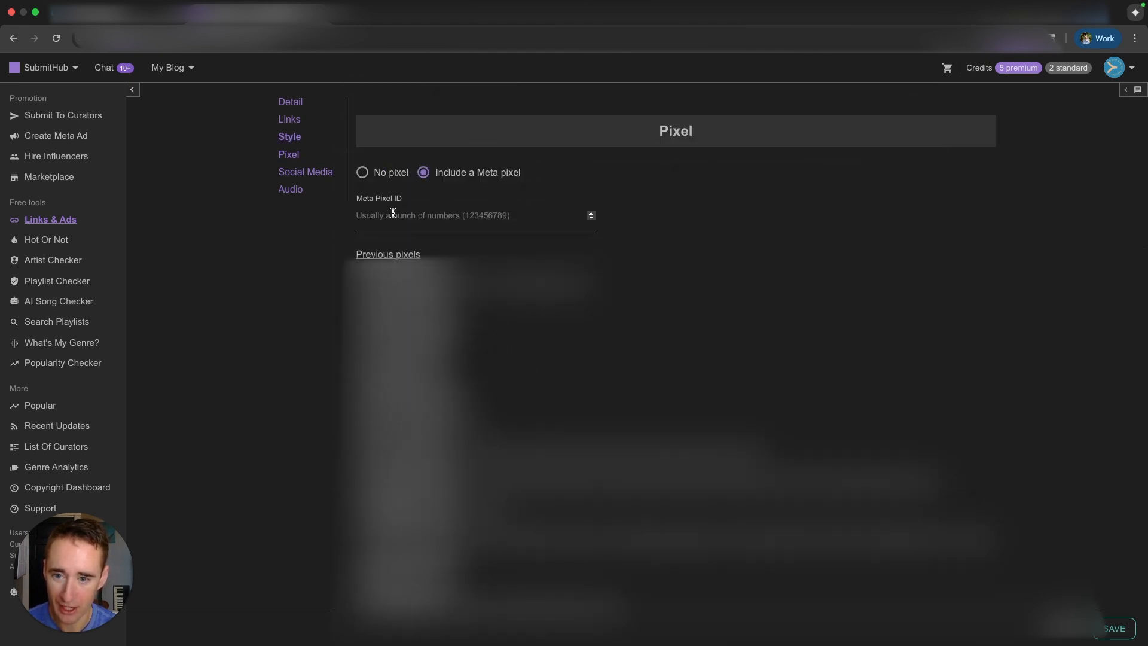
left_click(373, 219)
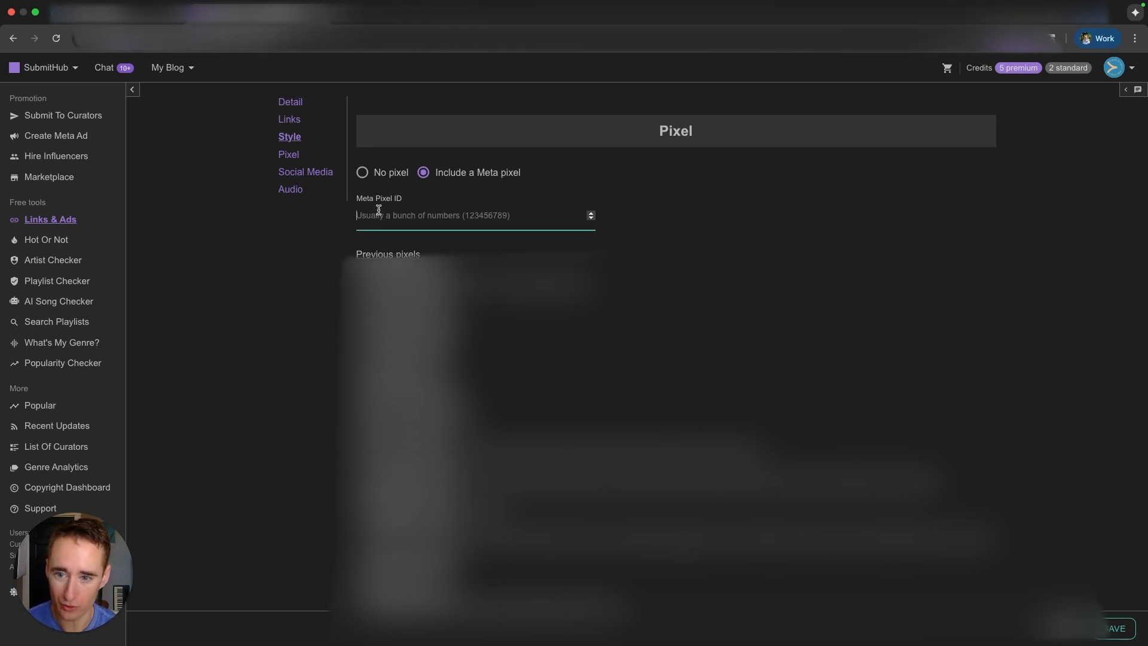
scroll(536, 213, "down", 10)
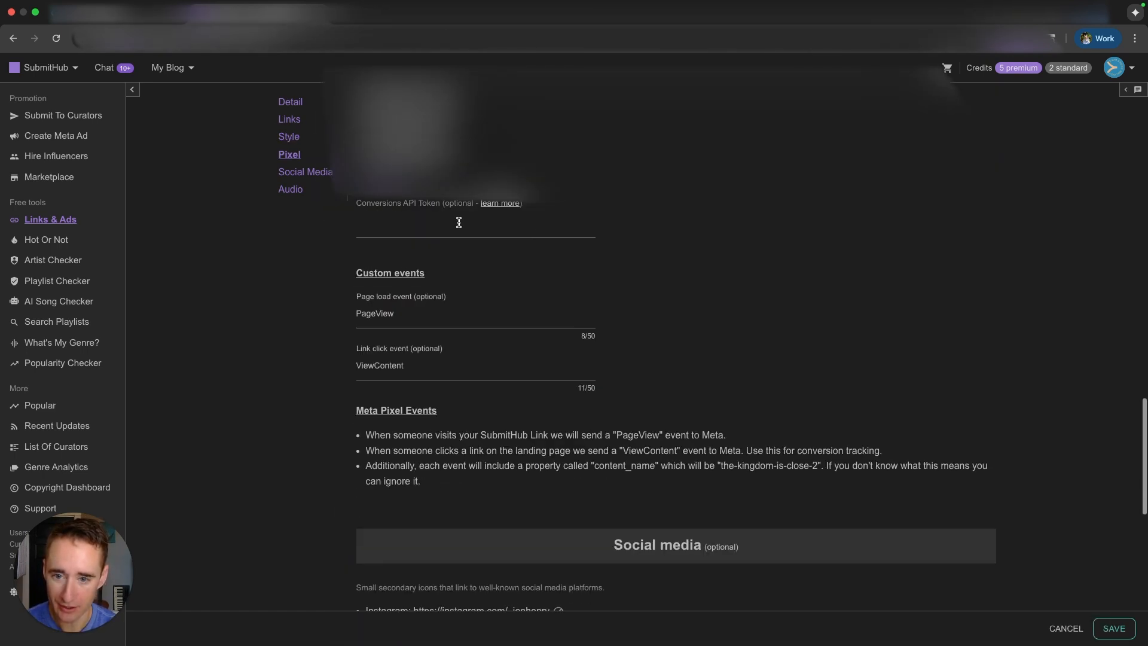
left_click(387, 224)
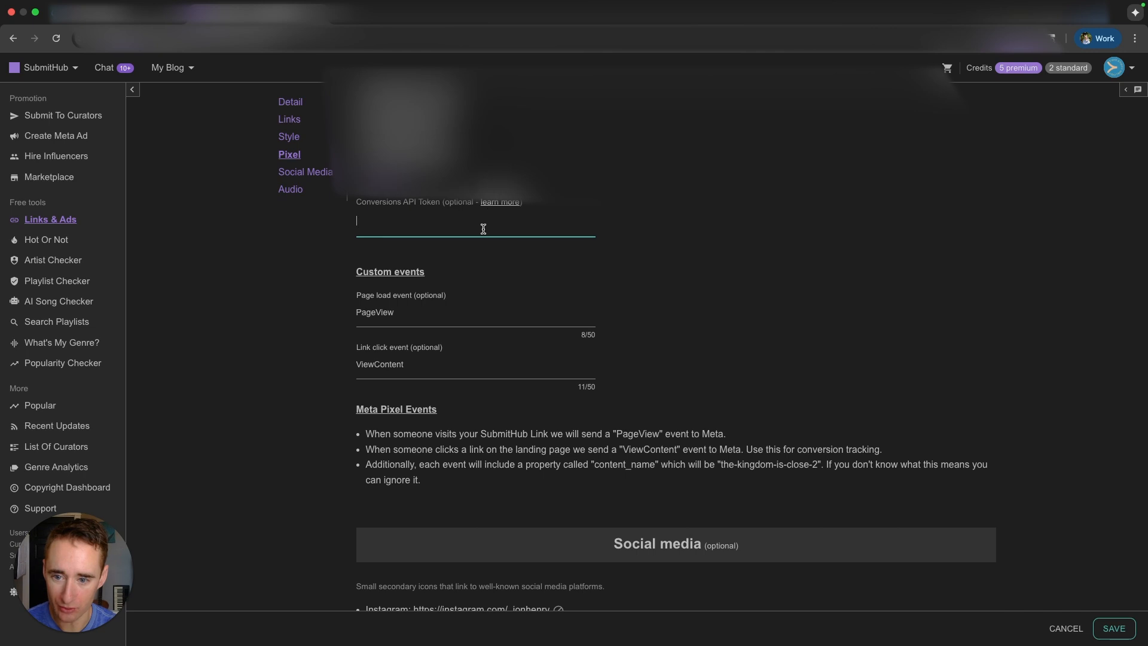
scroll(484, 232, "up", 6)
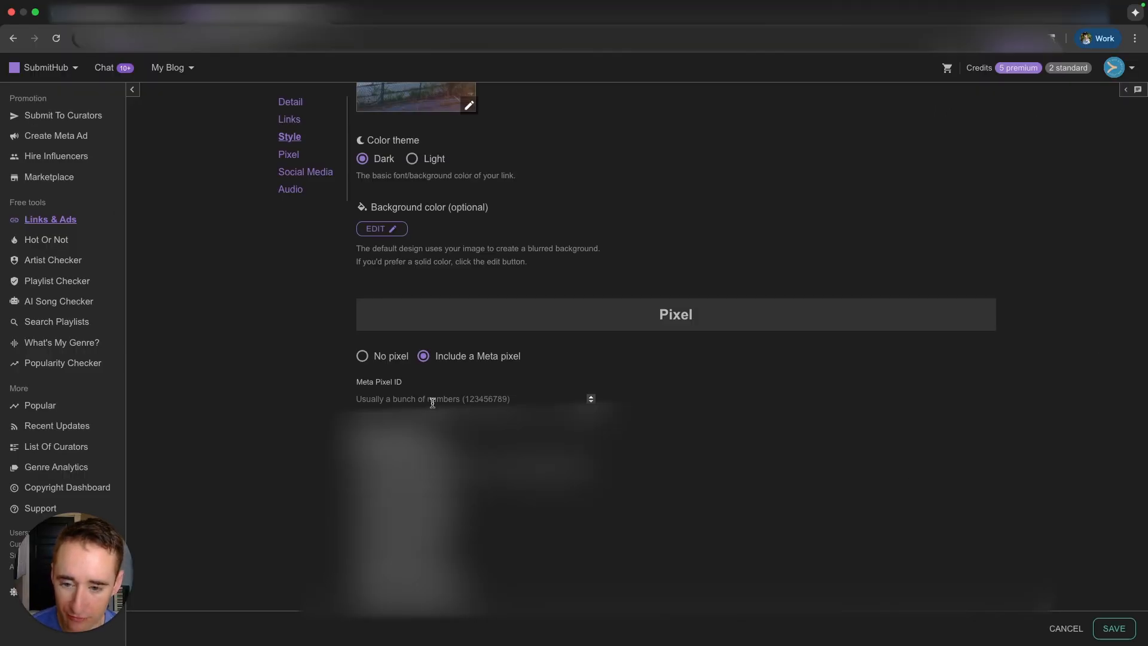
left_click(432, 403)
scroll(433, 403, "down", 8)
scroll(432, 402, "up", 7)
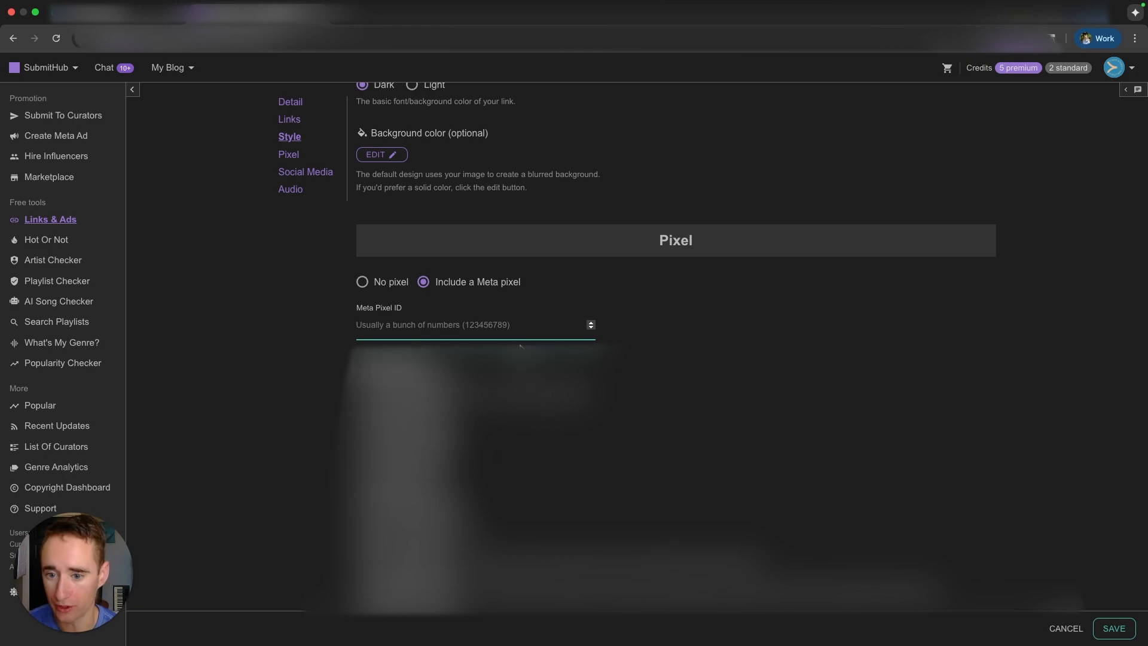
Step: Switch to Meta Ads Manager and open Events Manager
left_click(145, 14)
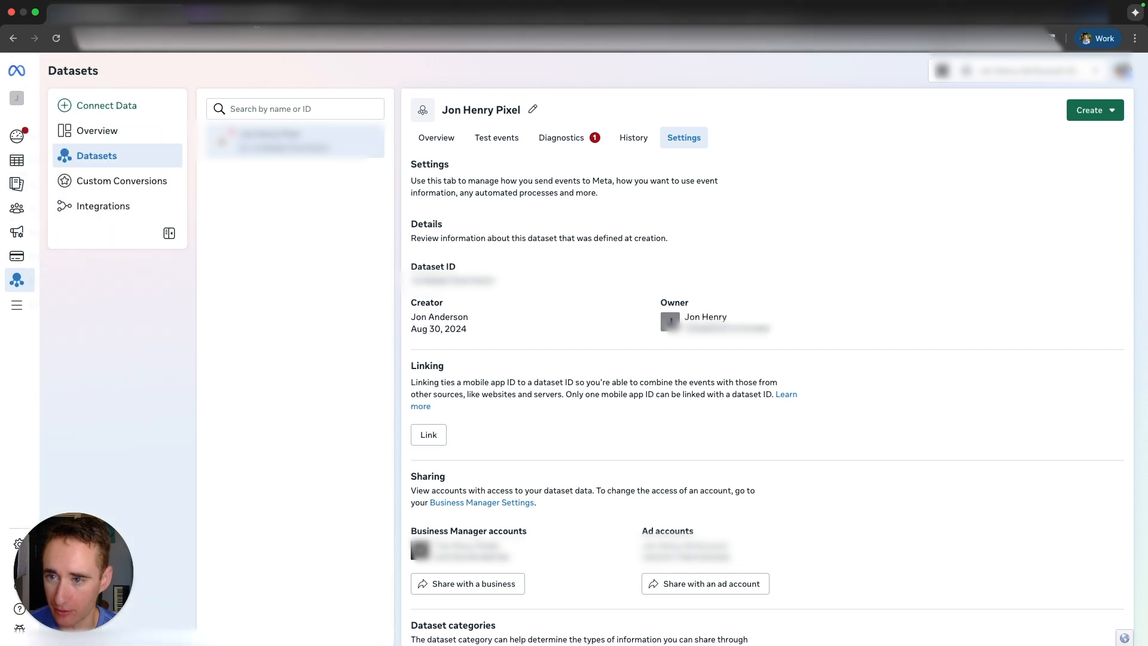
mouse_move(3, 235)
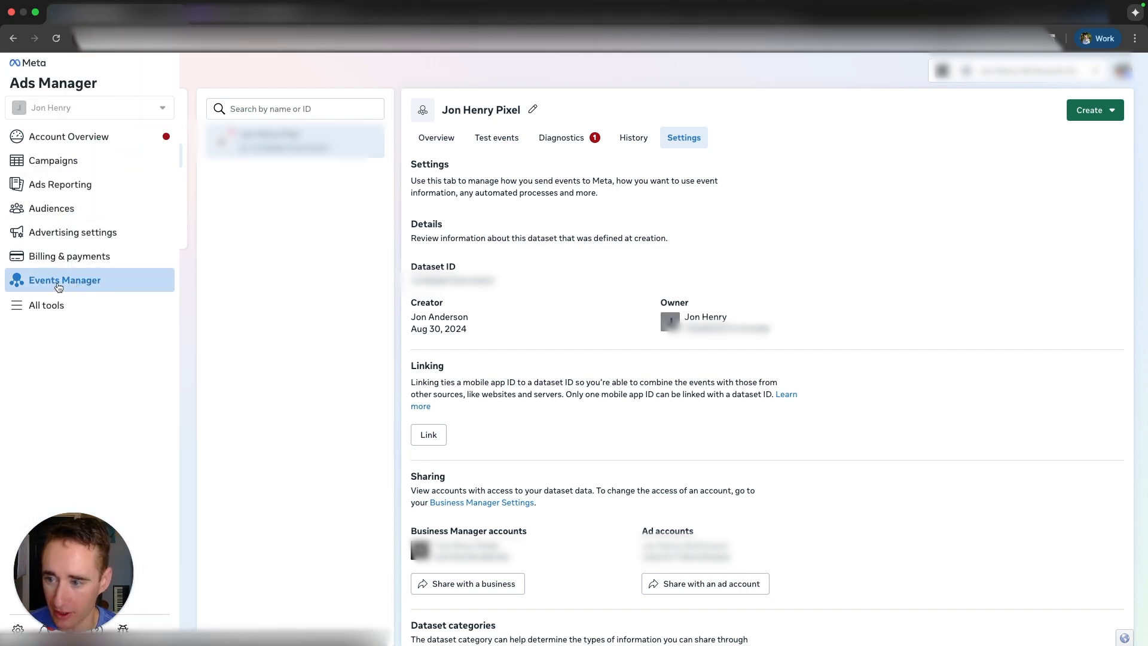
left_click(56, 305)
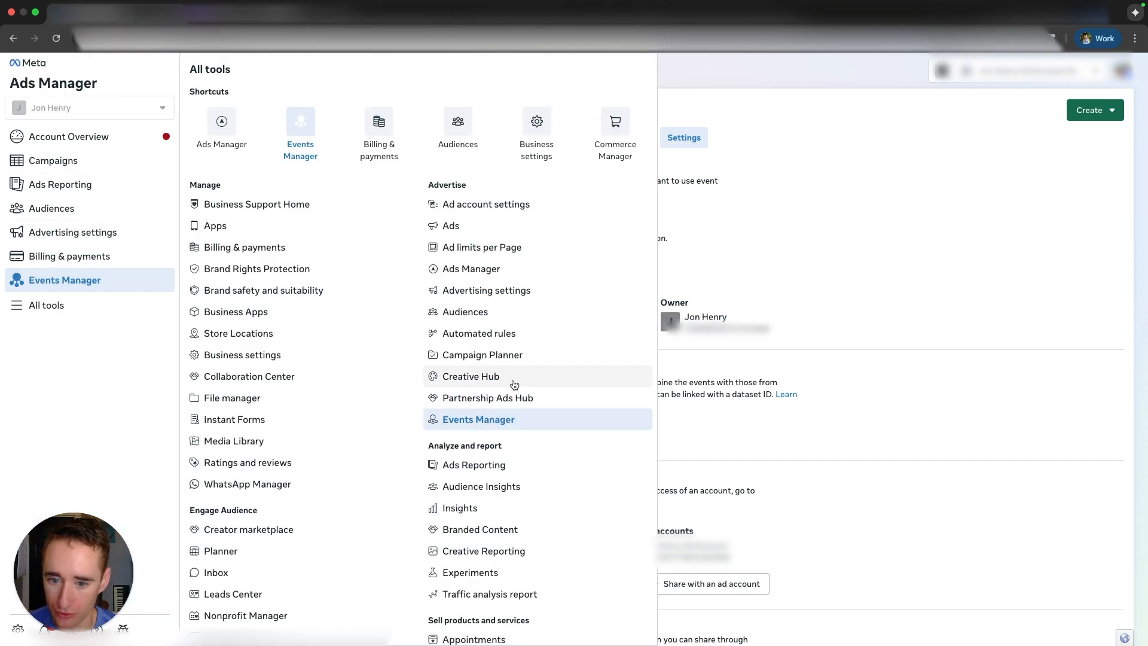
left_click(493, 422)
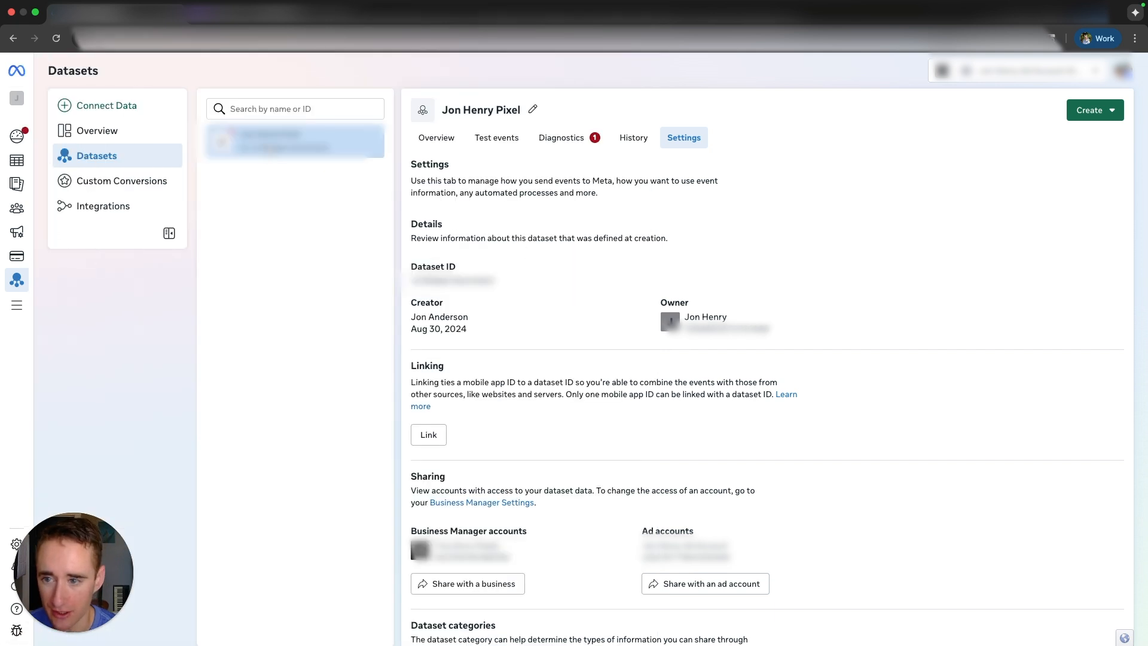
Step: Look at the data source types offered for connecting new data, and close the choice without selecting one
left_click(152, 130)
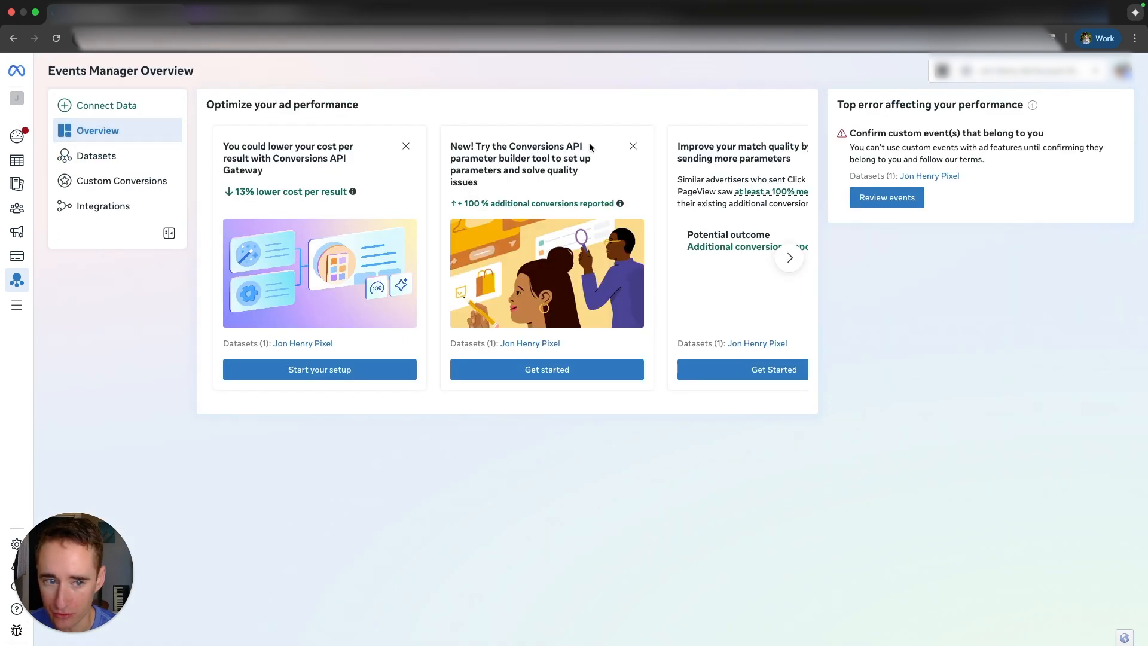
left_click(103, 109)
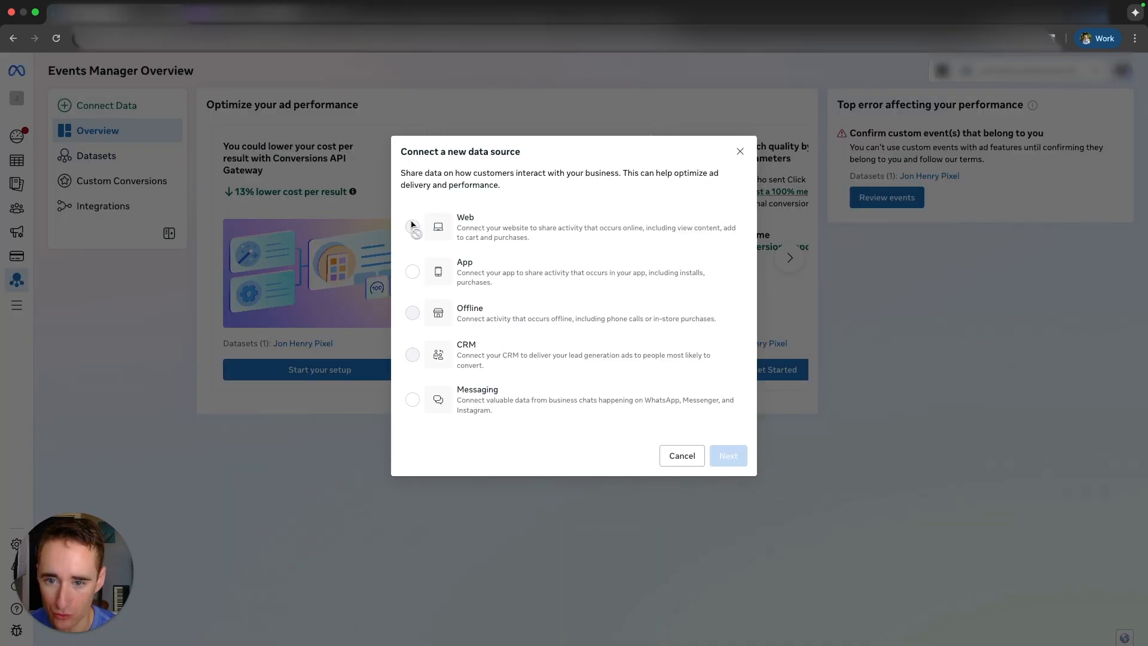
left_click(740, 151)
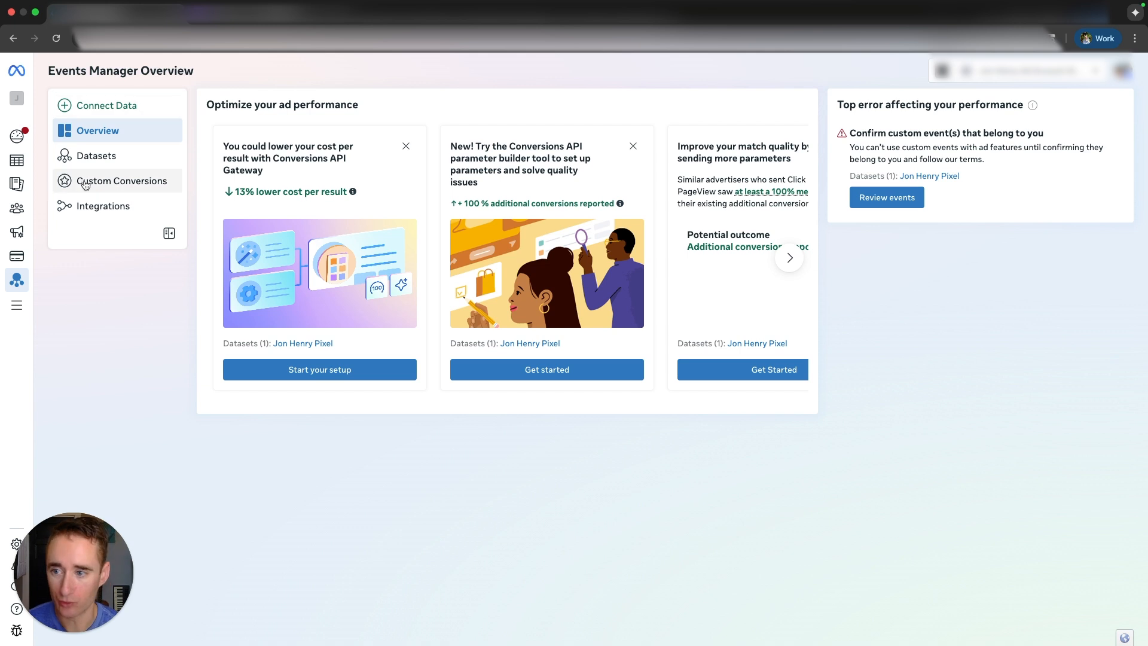
Step: Copy the Dataset ID from the existing pixel dataset's settings and paste it as the Meta Pixel ID in SubmitHub
left_click(111, 155)
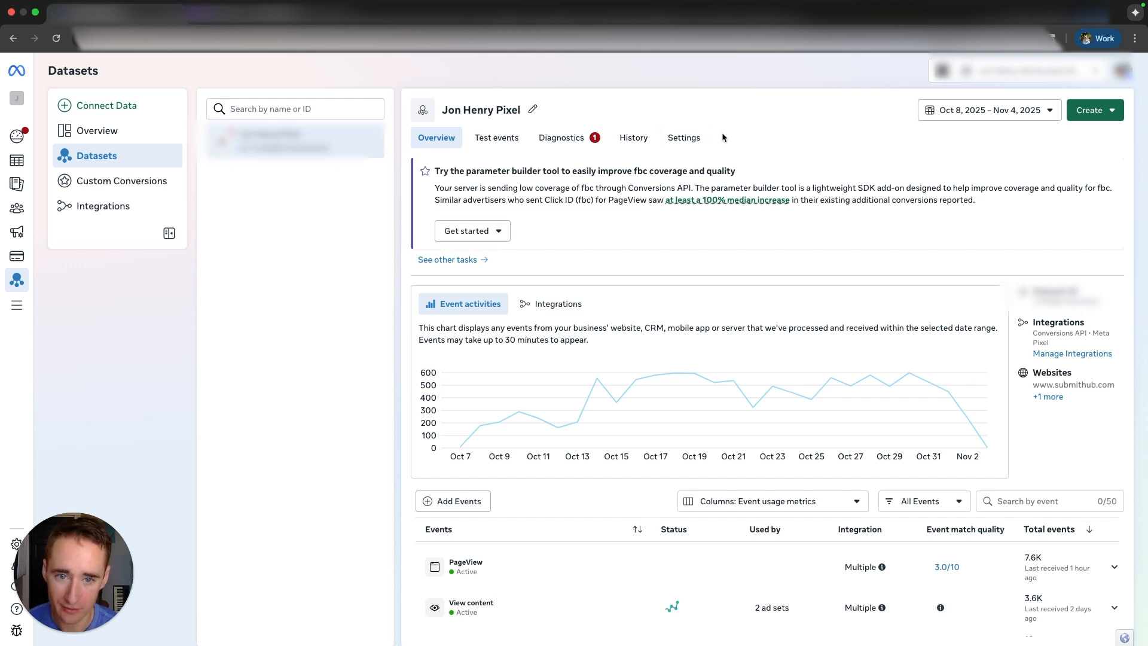
left_click(683, 138)
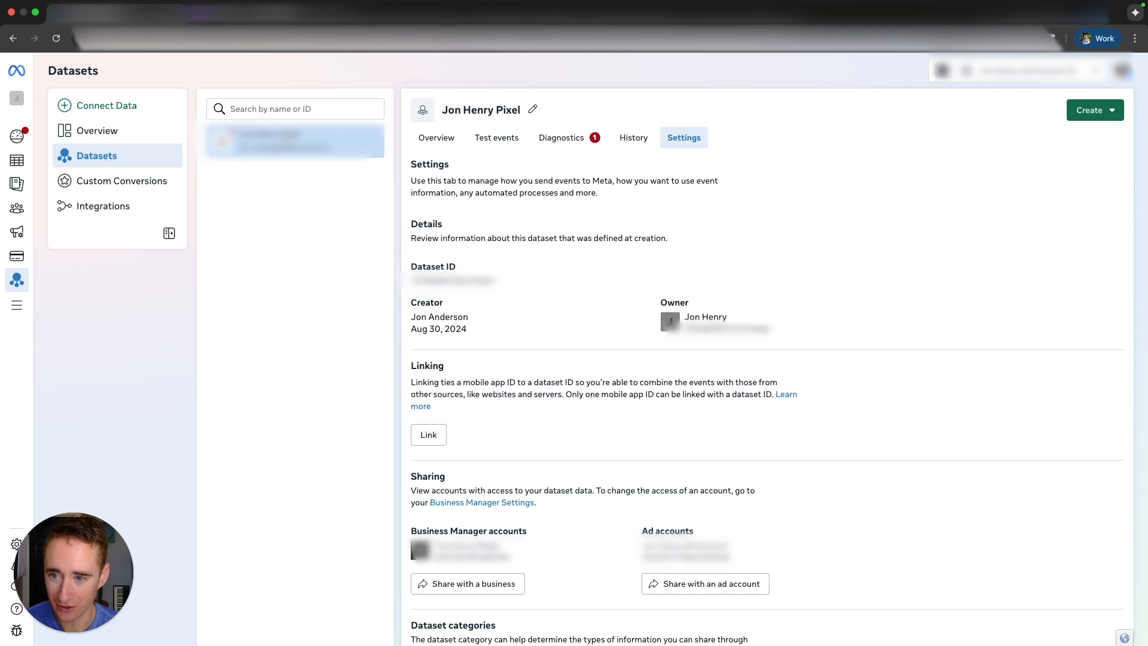
left_click(682, 138)
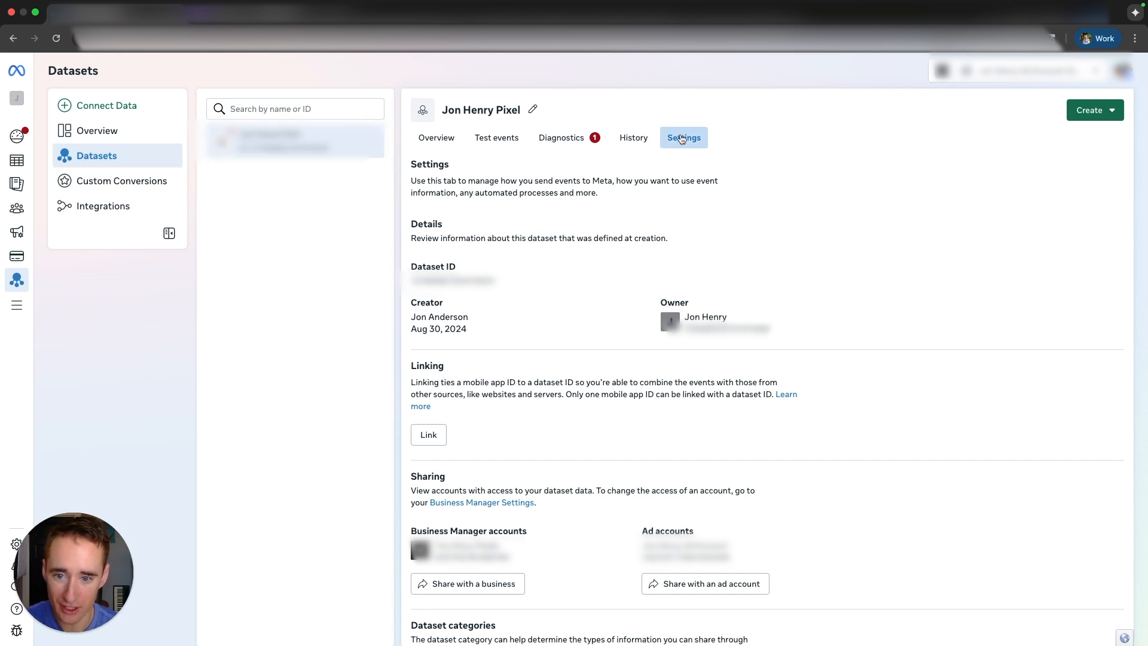
left_click(448, 280)
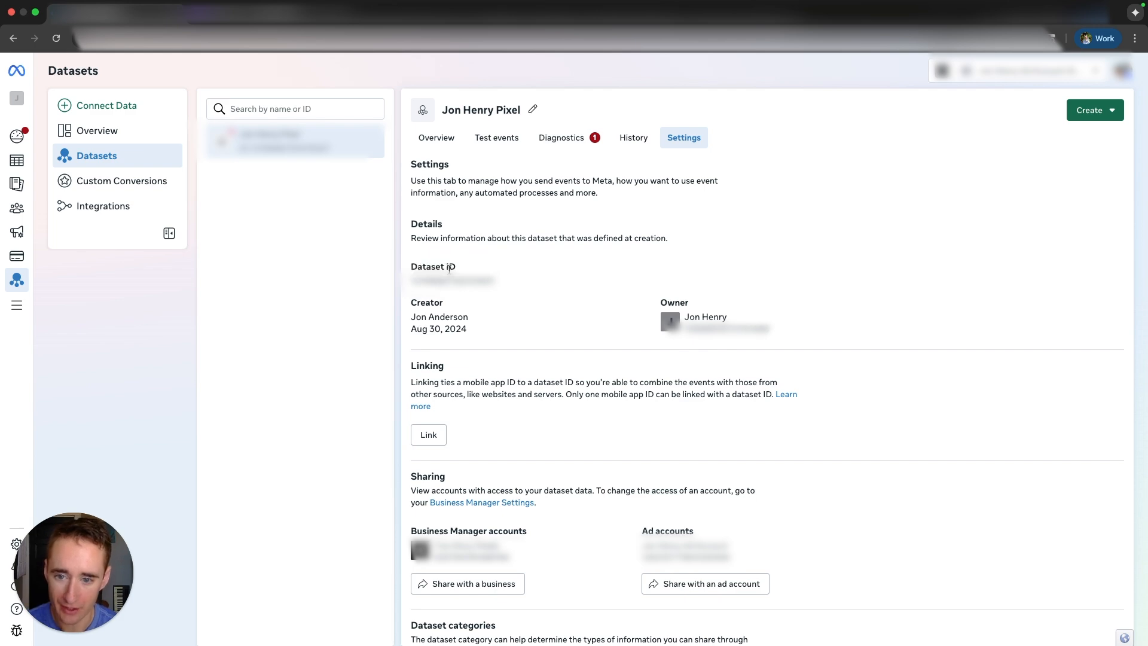
left_click(244, 15)
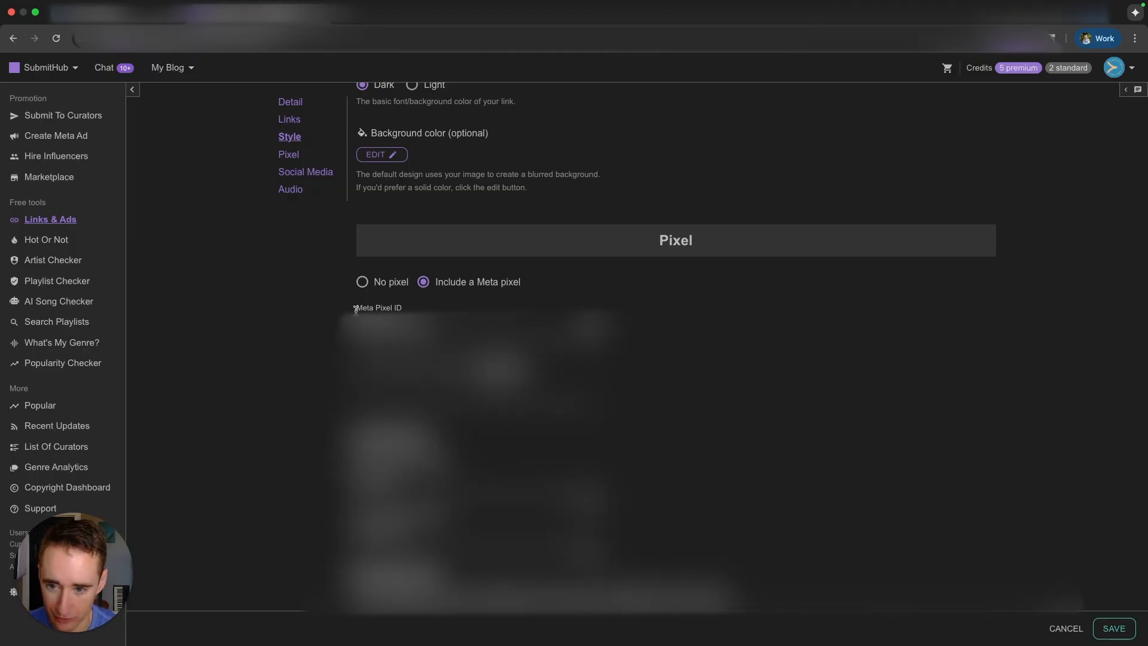
left_click(402, 394)
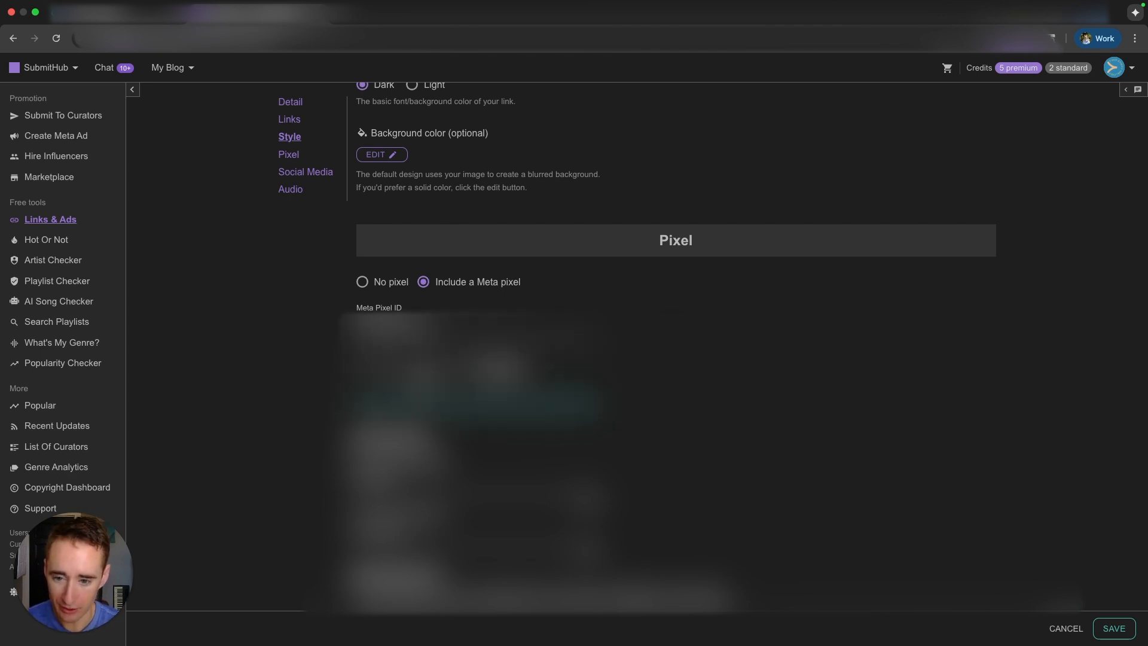
Step: Switch to Meta Events Manager and generate a Conversions API access token with Dataset Quality API for the existing pixel dataset
left_click(144, 16)
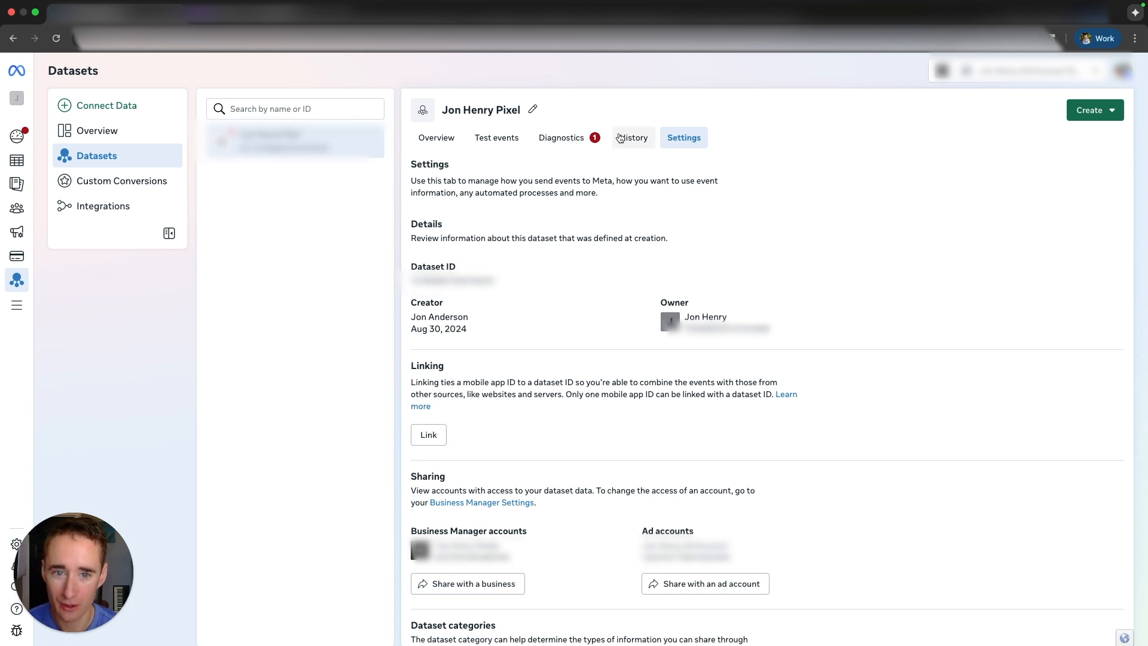
scroll(584, 261, "down", 10)
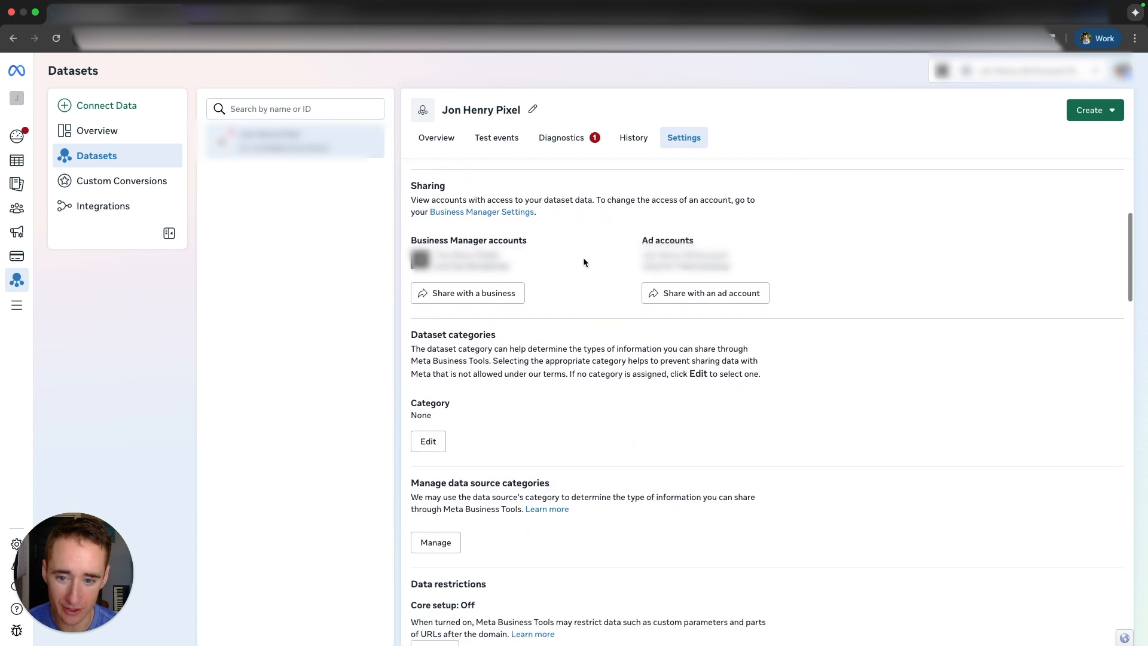
scroll(585, 261, "down", 10)
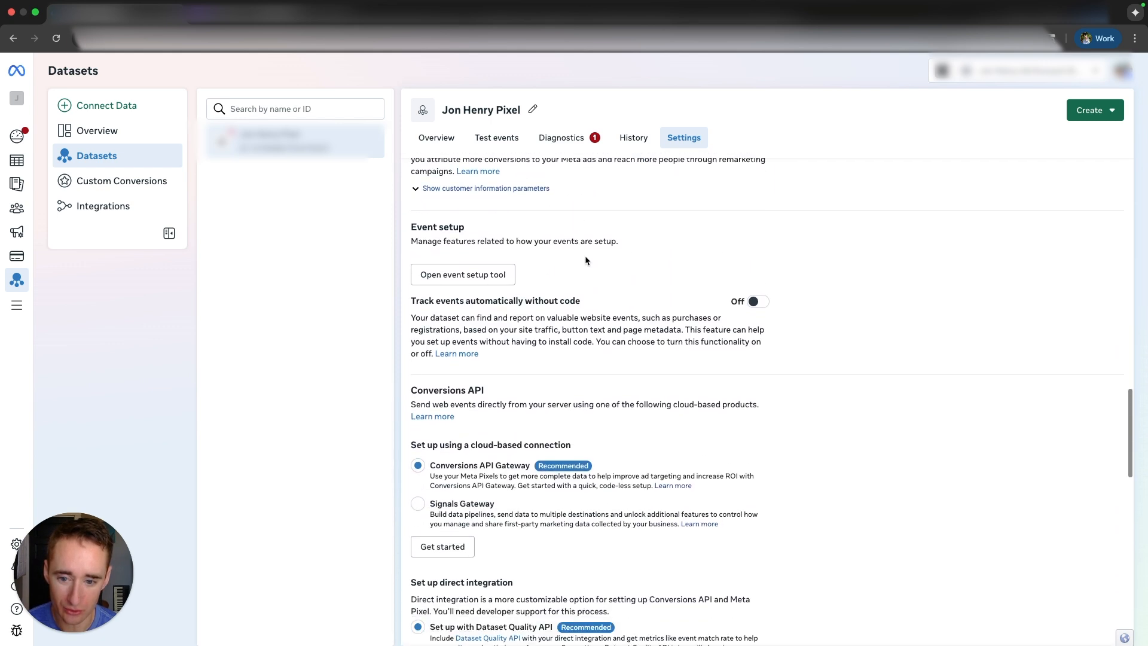
scroll(561, 282, "down", 2)
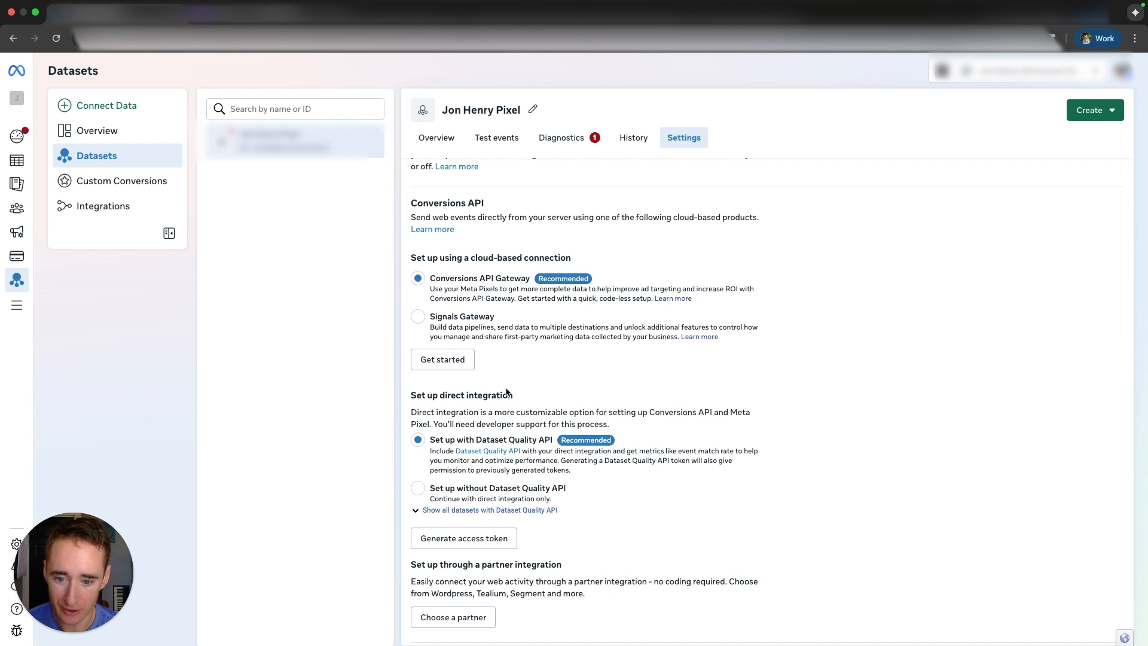
scroll(505, 393, "down", 1)
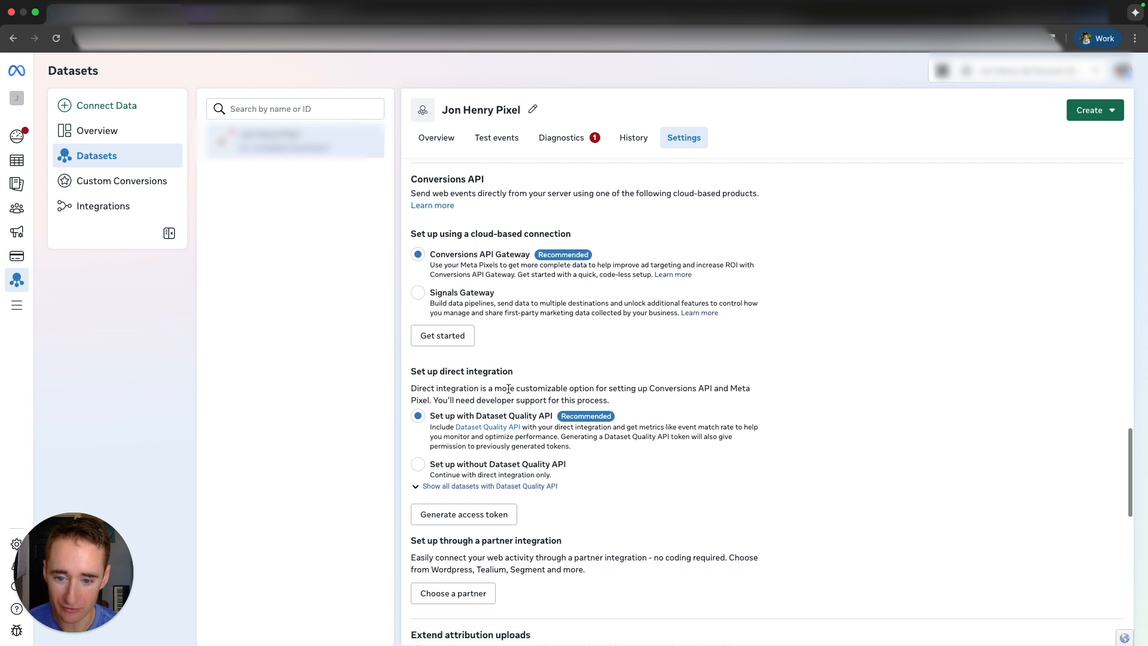
left_click(457, 516)
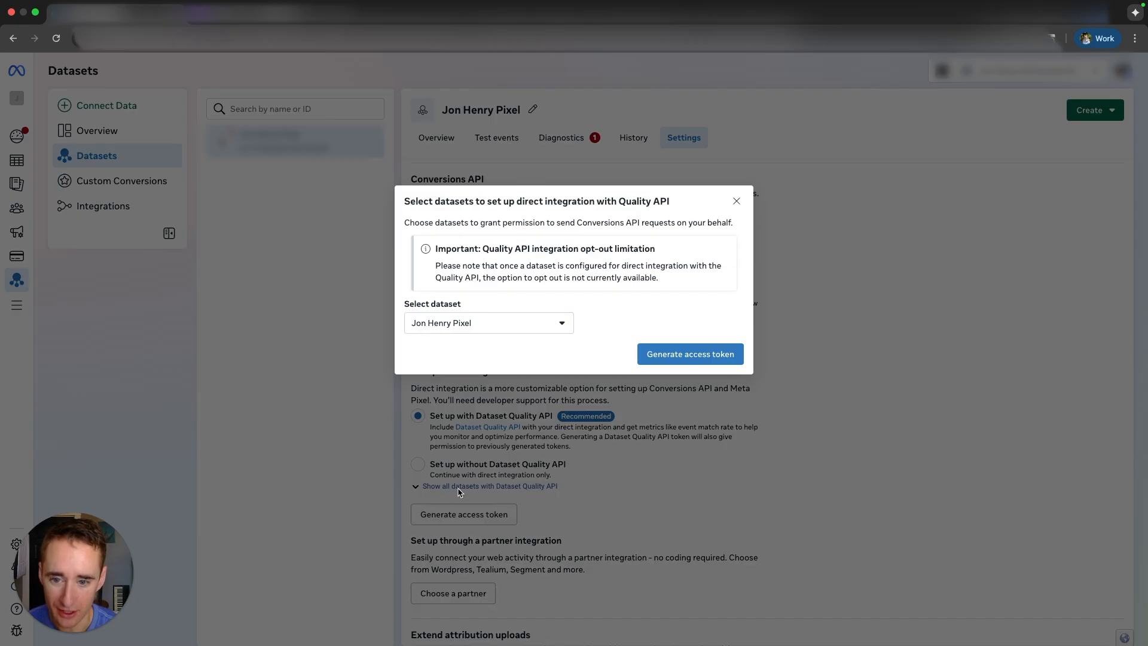
left_click(503, 327)
left_click(596, 353)
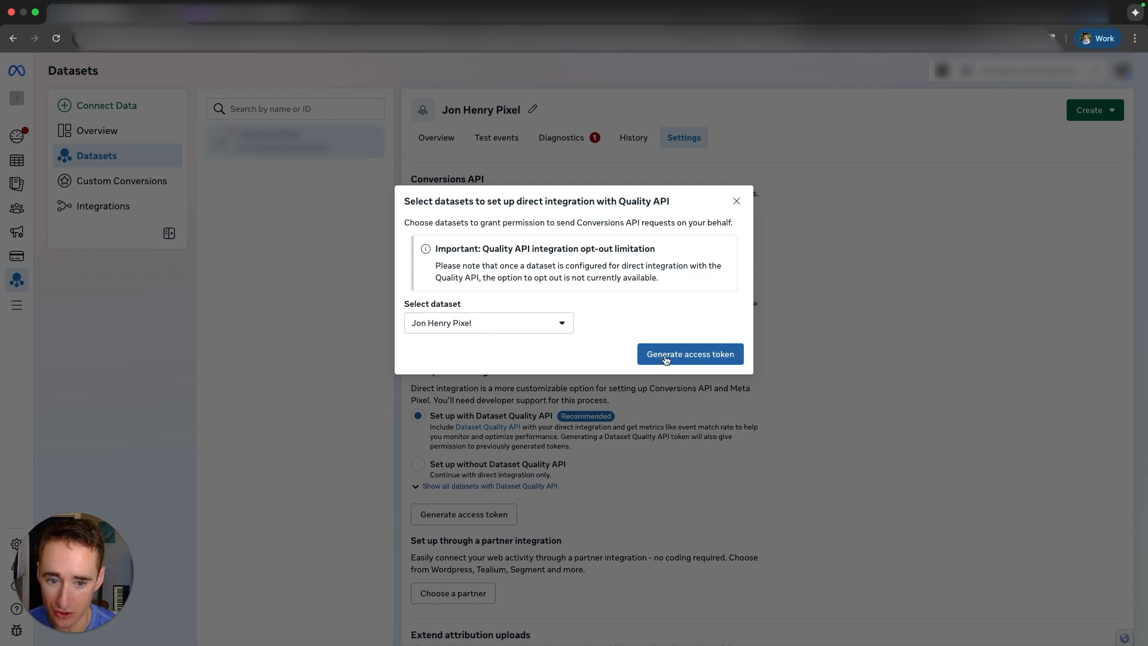
left_click(688, 356)
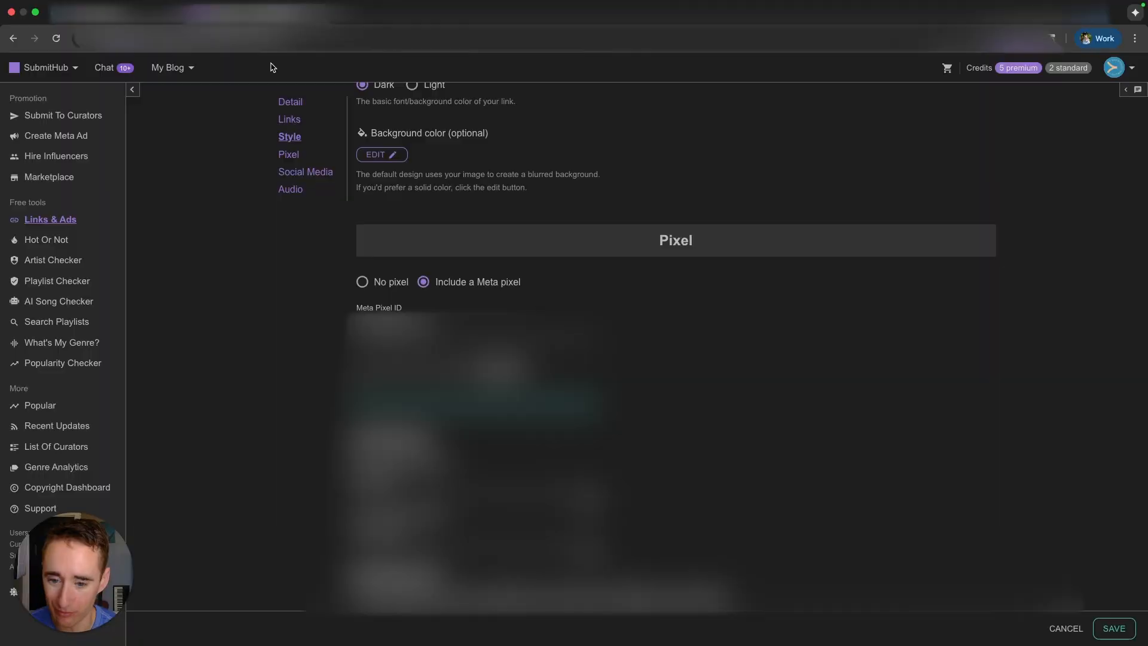
Step: Switch to SubmitHub and paste the generated access token into the link's Conversions API Token field
left_click(269, 12)
key("super+v")
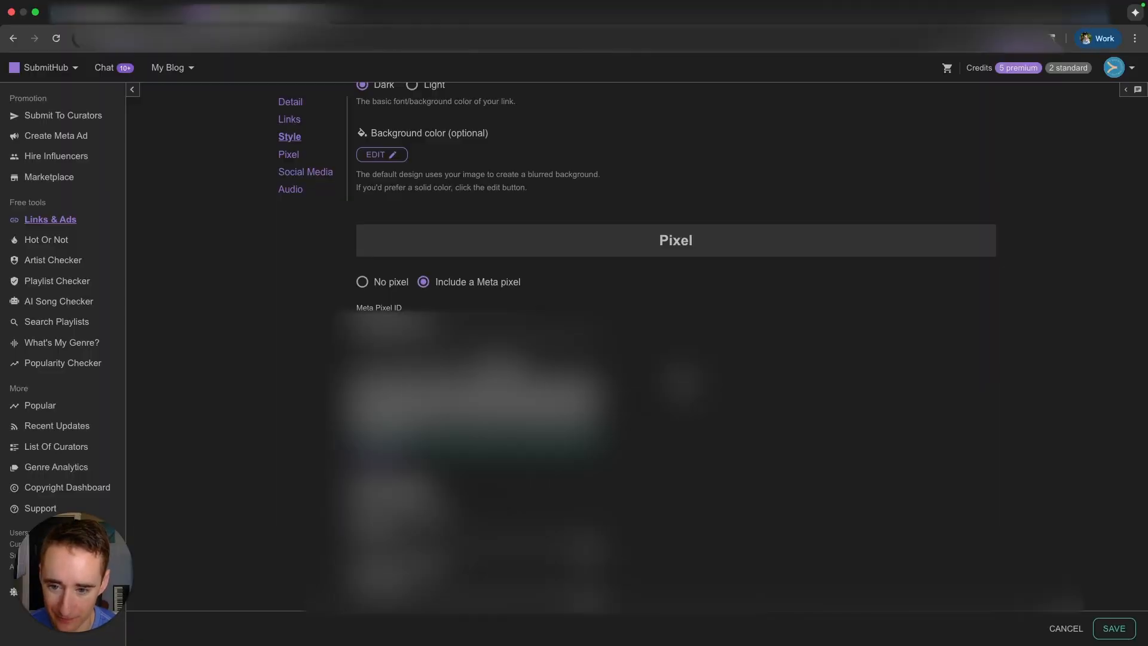
left_click(388, 463)
left_click_drag(327, 180, 235, 179)
left_click(236, 179)
left_click(915, 129)
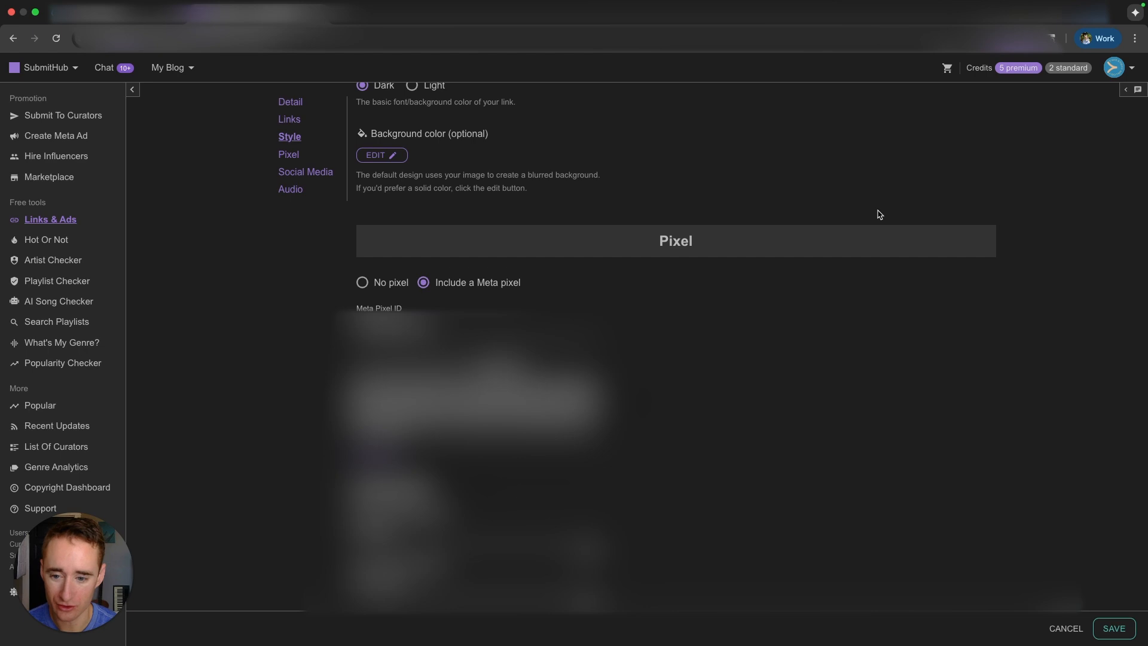
Step: Save the link with its pixel settings and copy the URL of its public page
left_click(1113, 628)
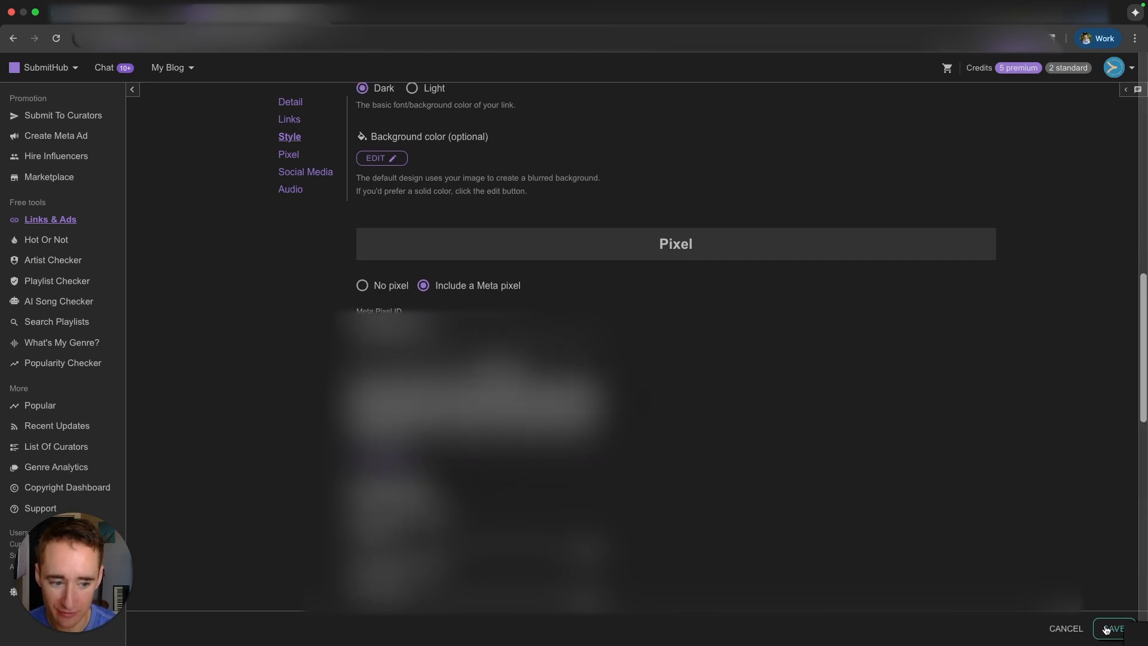
left_click(479, 255)
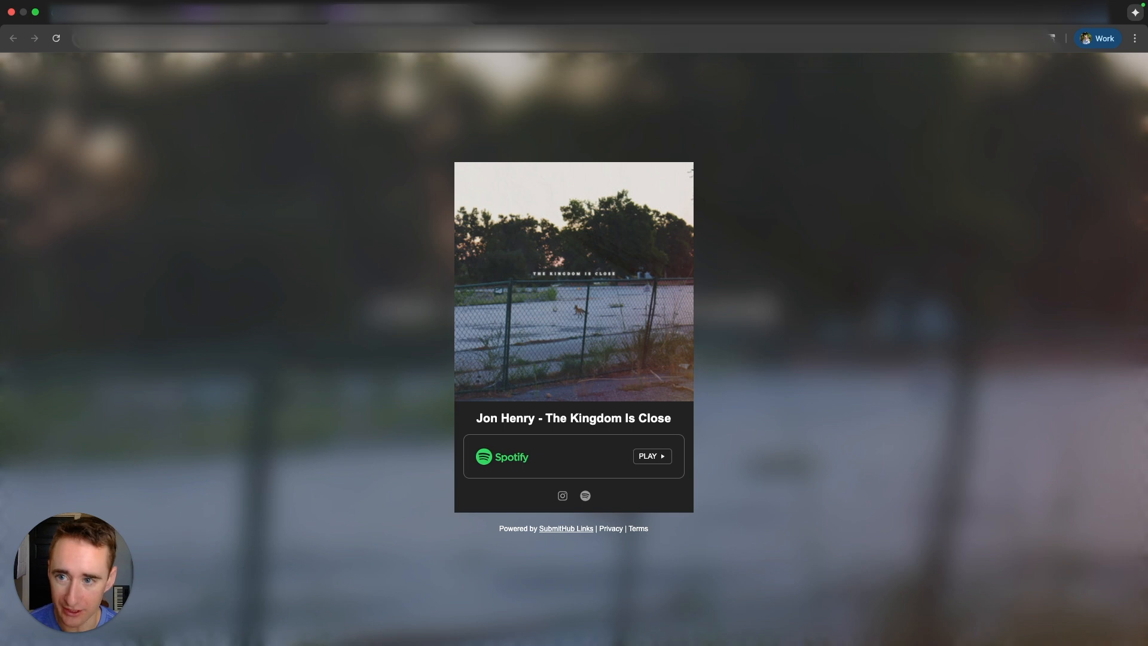
left_click(380, 42)
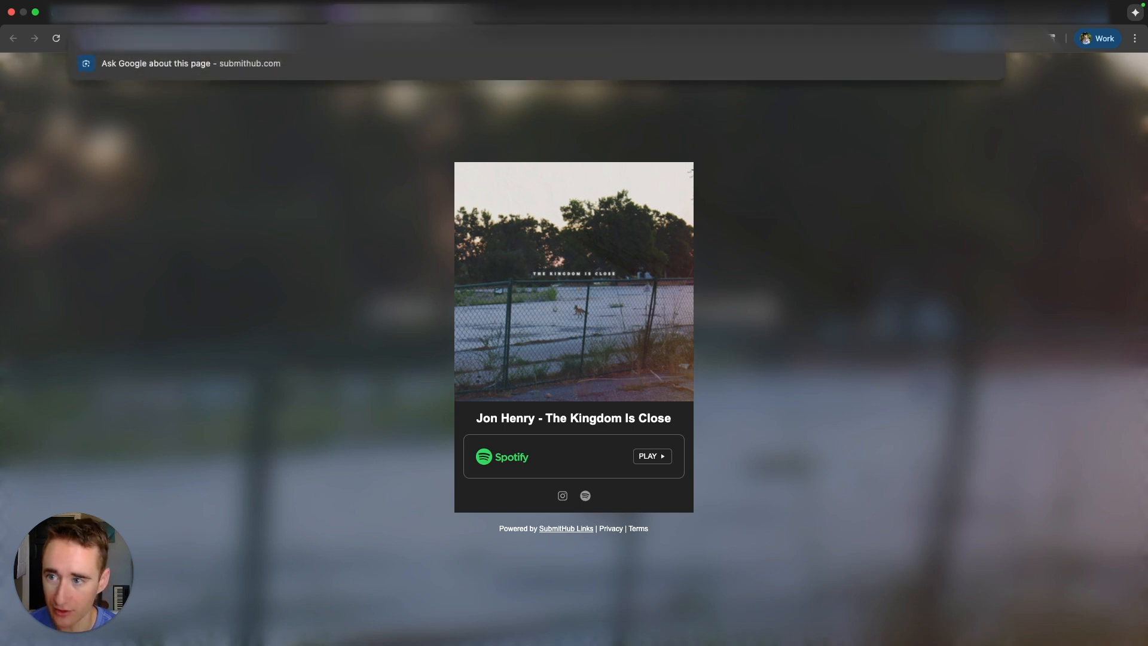
left_click(137, 22)
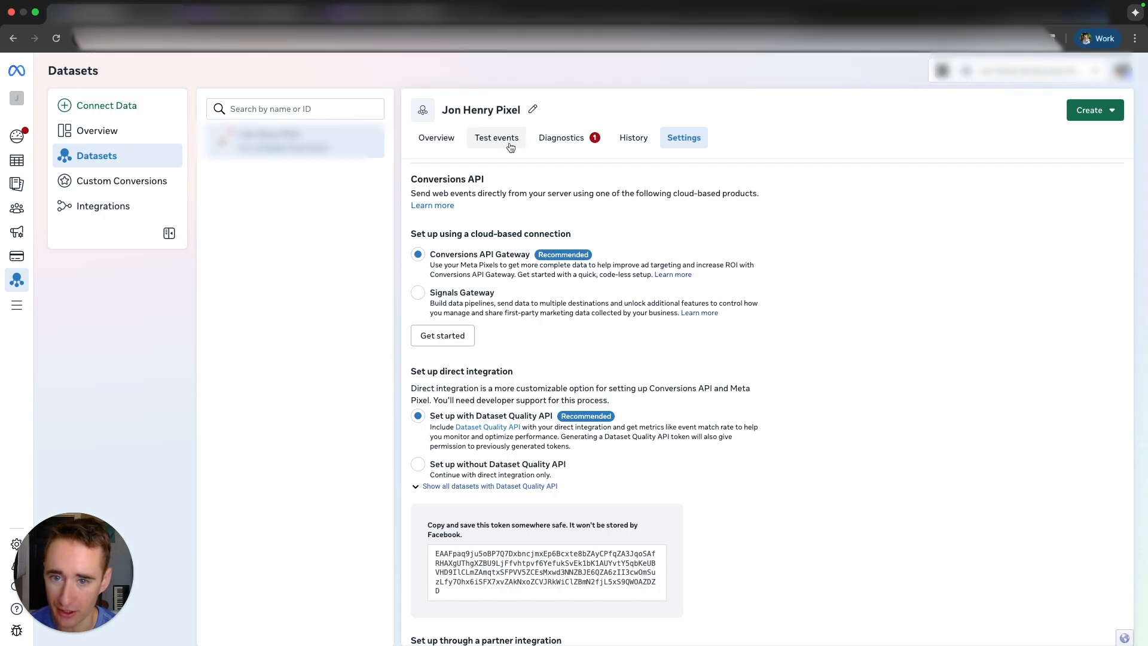
left_click(475, 138)
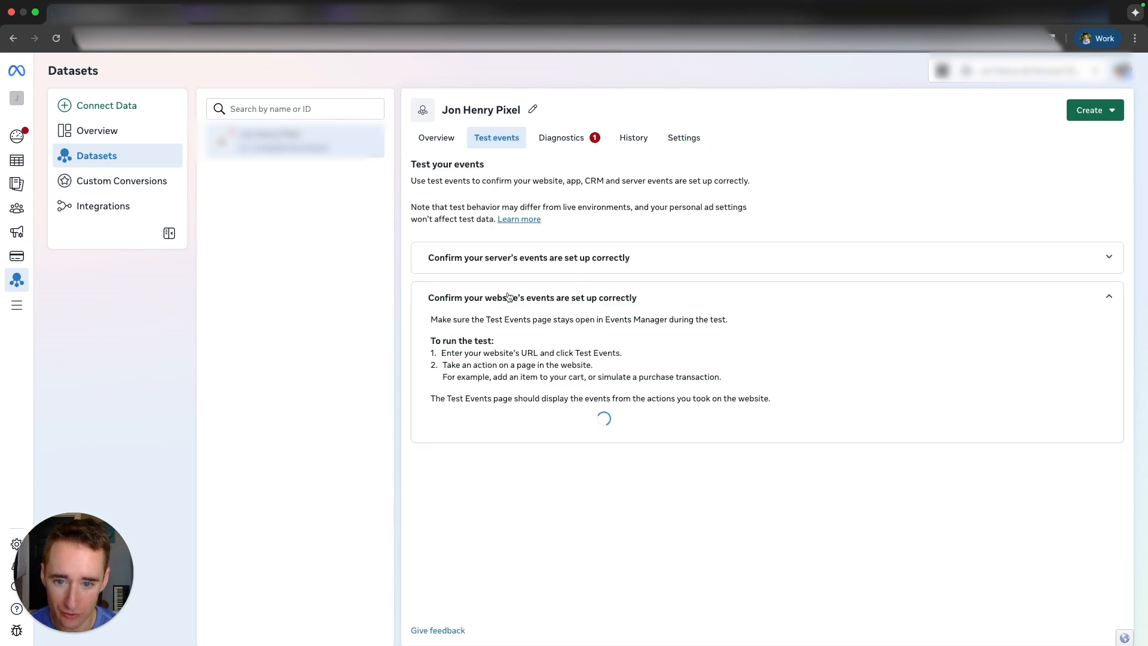
left_click(608, 425)
type("https://www.submithub.com/link/the-kingdom-is-close-2")
left_click(752, 459)
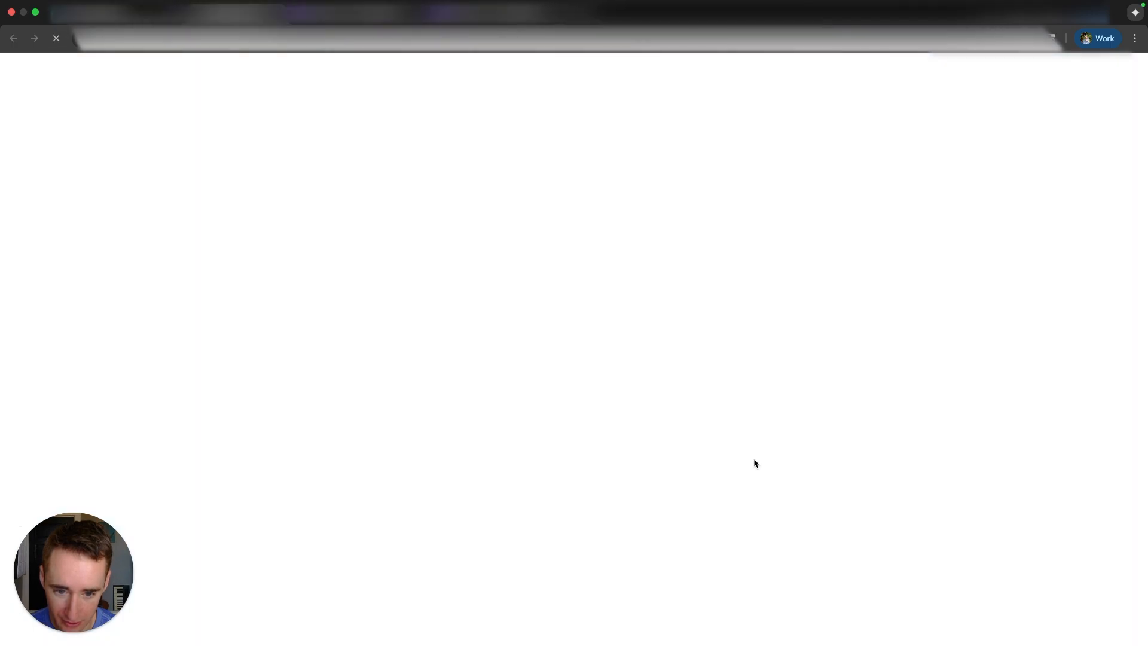
left_click(651, 466)
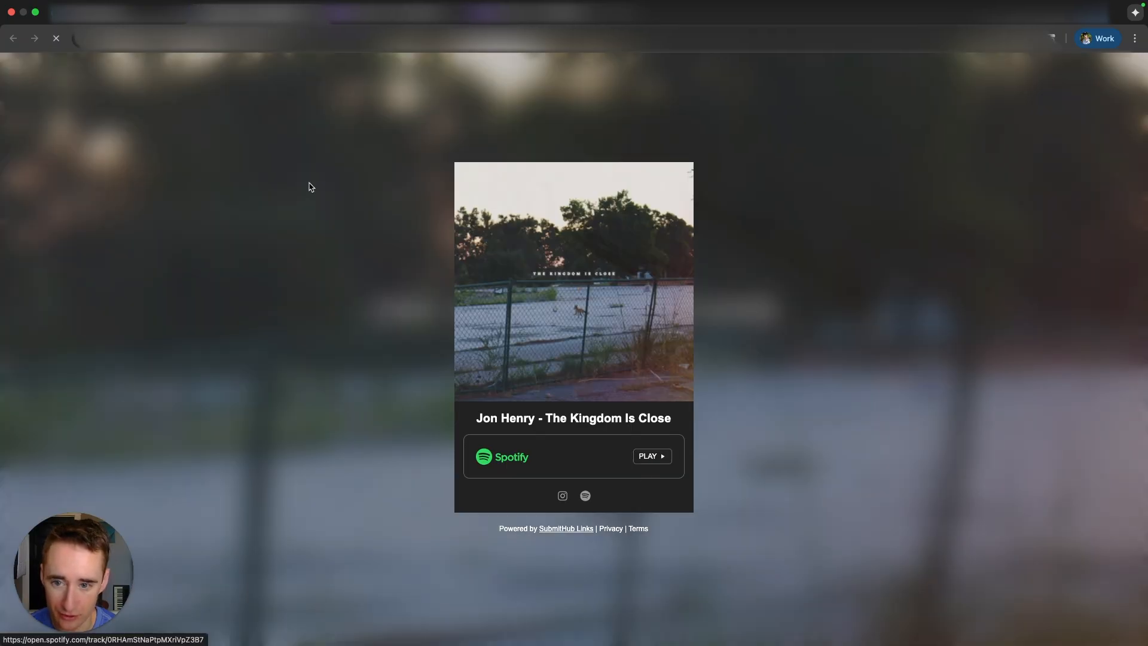
left_click(111, 16)
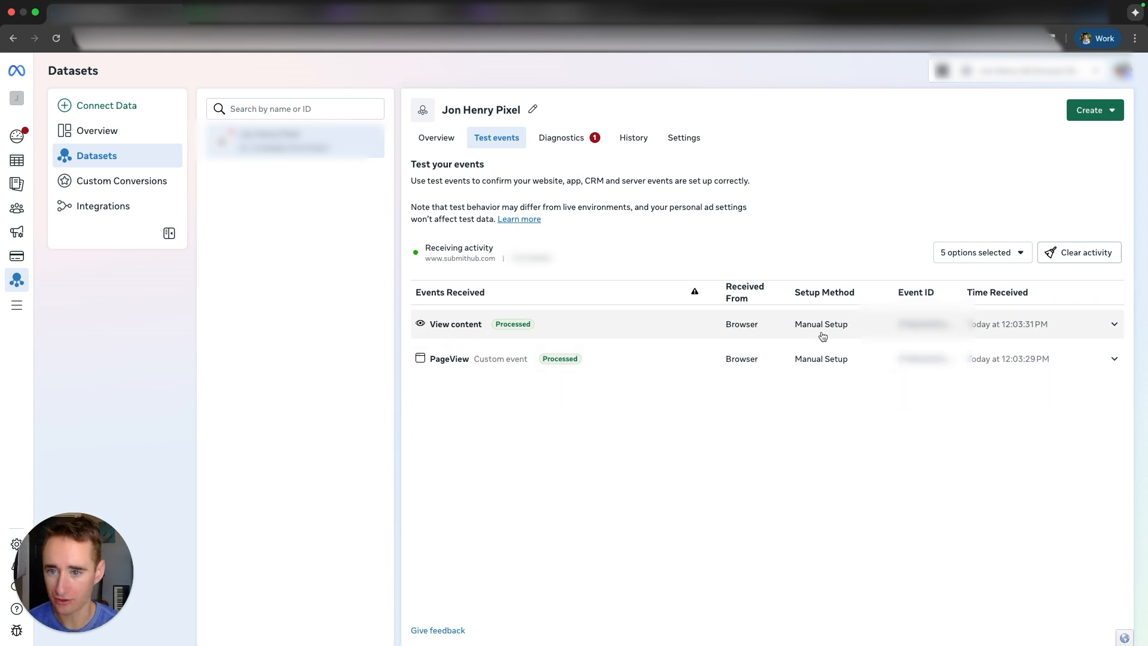
Step: Check in the dataset's overview which integration methods send the PageView event
left_click(443, 141)
scroll(782, 368, "down", 1)
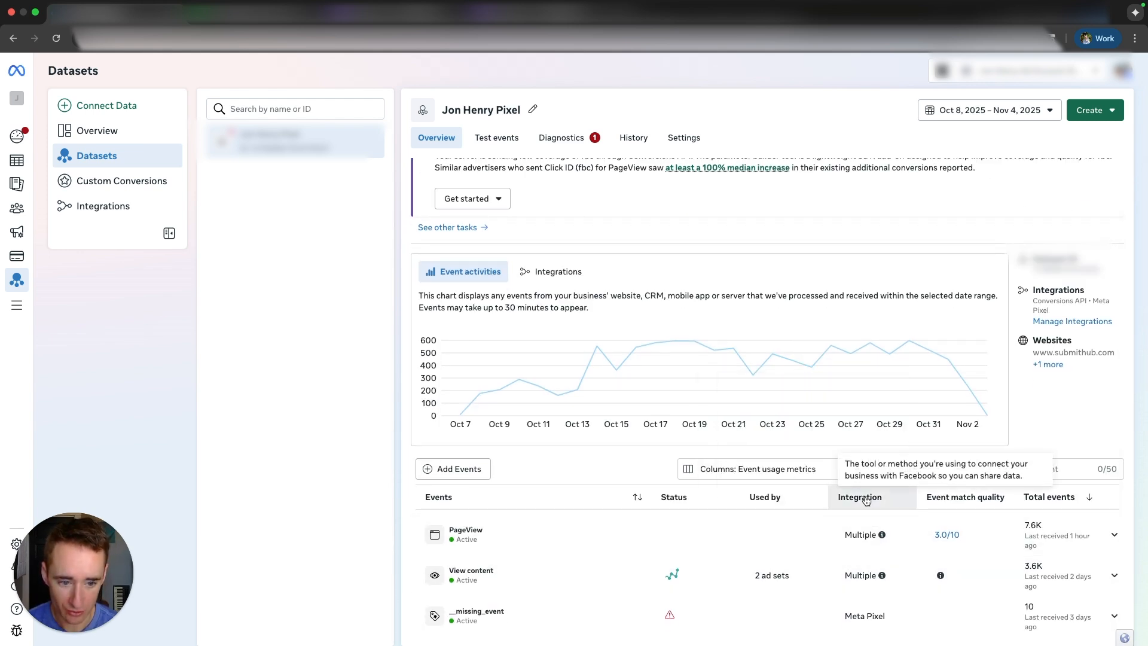
mouse_move(883, 537)
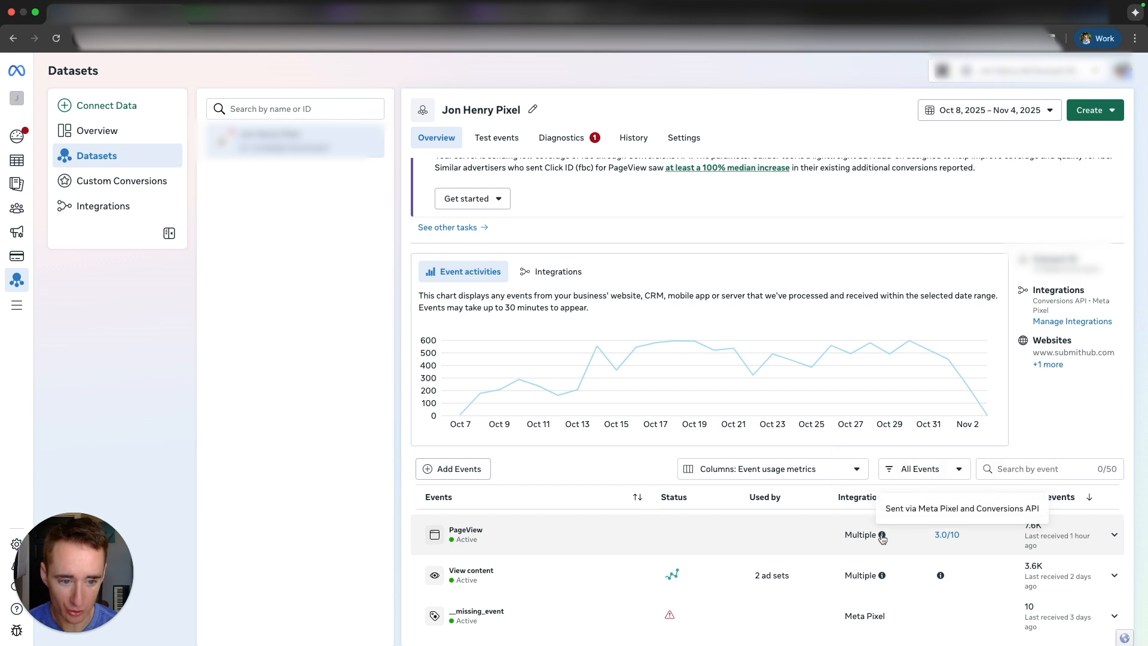